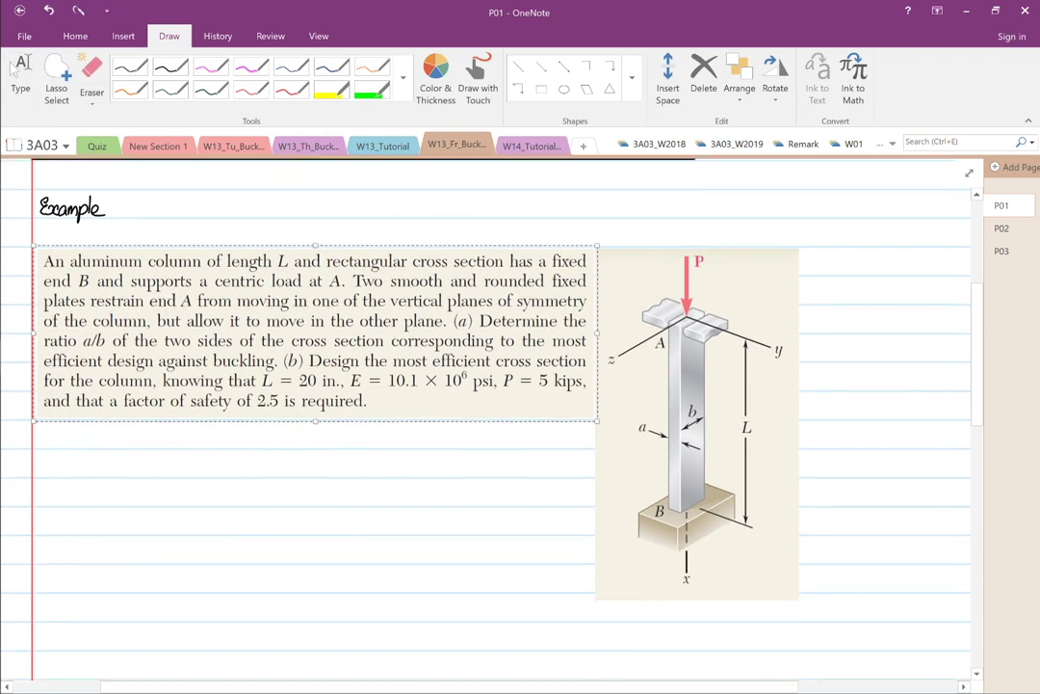
Annotate the column figure by labelling the base at B "Fixed." with a leader line and circling the two plates at end A.
scroll(501, 419, "up", 2)
scroll(501, 419, "up", 1)
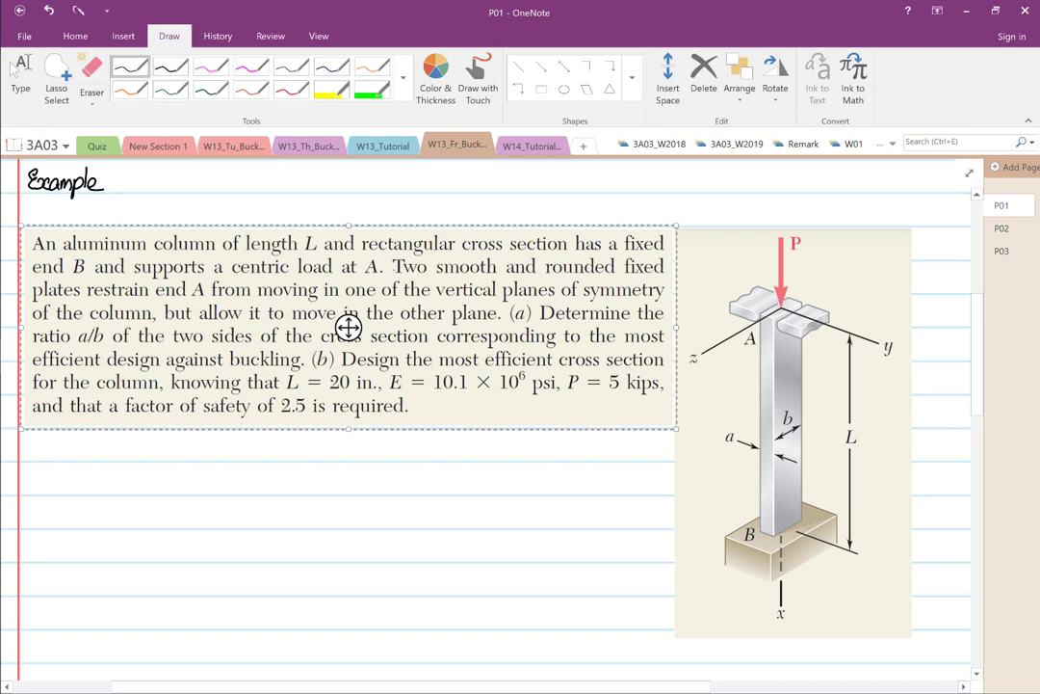
mouse_move(789, 536)
left_mouse_down()
mouse_move(818, 579)
mouse_move(829, 565)
left_mouse_up()
left_click_drag(819, 572, 861, 580)
left_click(866, 581)
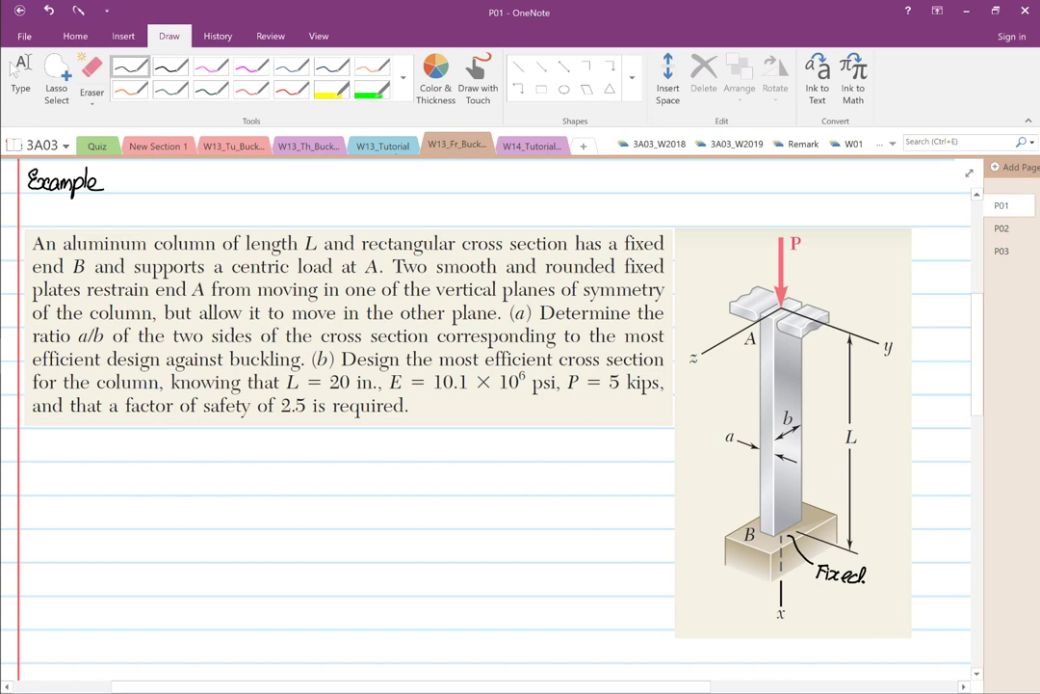
mouse_move(740, 325)
left_mouse_down()
mouse_move(809, 340)
mouse_move(781, 288)
mouse_move(769, 336)
left_mouse_up()
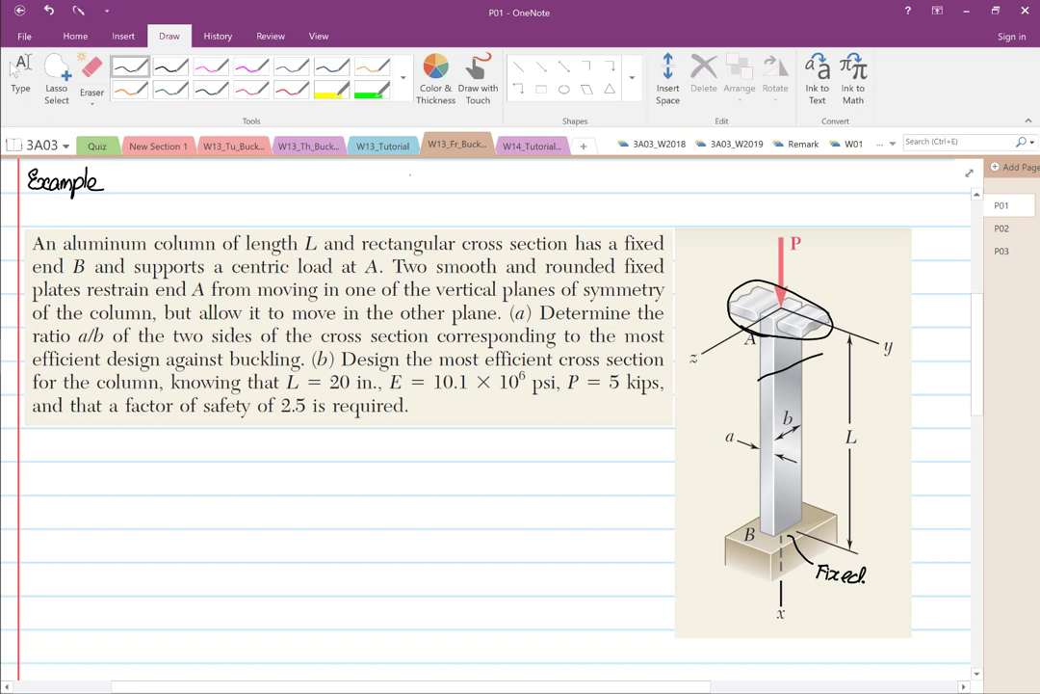
left_click_drag(757, 381, 824, 356)
left_click_drag(790, 353, 790, 383)
mouse_move(782, 364)
left_mouse_down()
mouse_move(790, 354)
mouse_move(797, 361)
left_mouse_up()
mouse_move(782, 373)
left_mouse_down()
mouse_move(801, 373)
mouse_move(790, 374)
left_mouse_up()
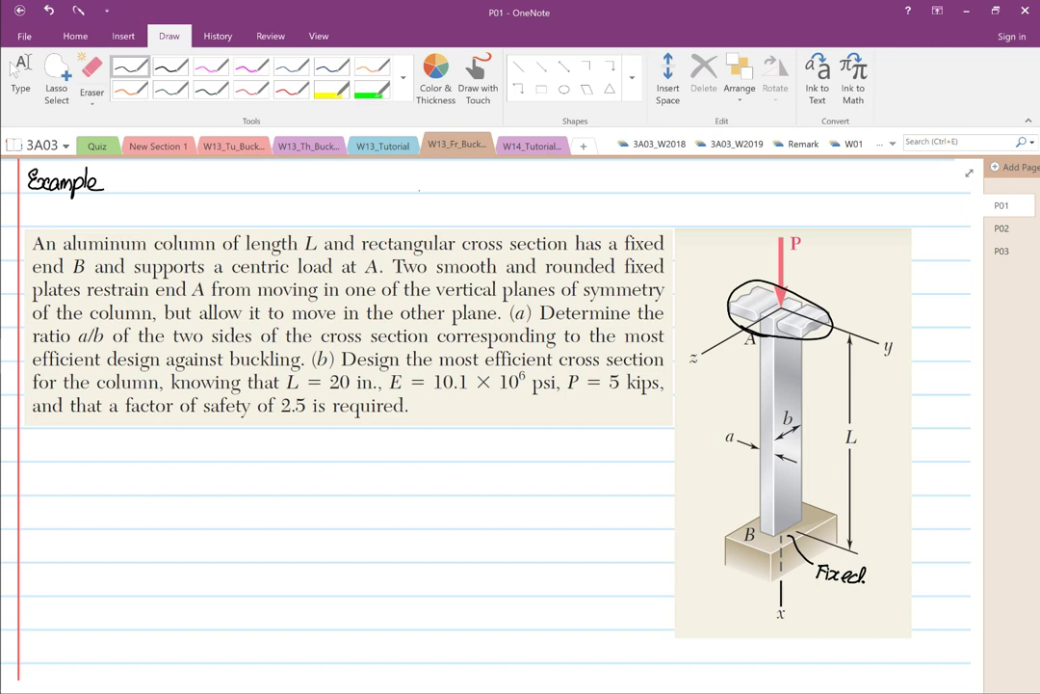
Underline the problem text about movement being restrained in one plane but allowed in the other, and "most efficient design against buckling".
left_click_drag(269, 306, 664, 298)
left_click_drag(47, 328, 496, 320)
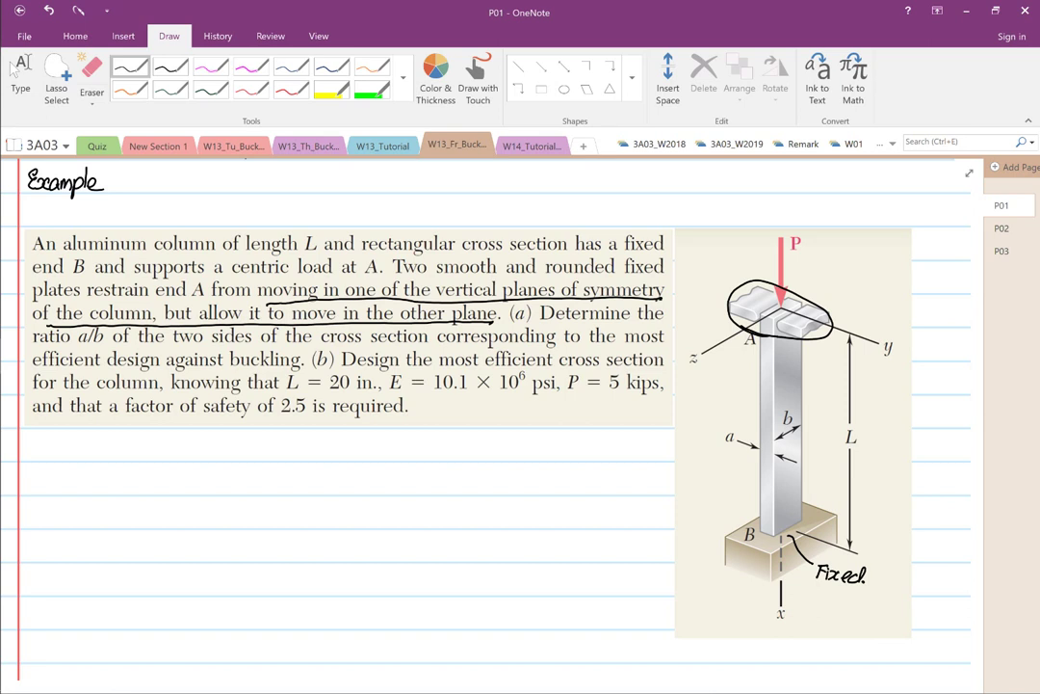
scroll(481, 405, "down", 1)
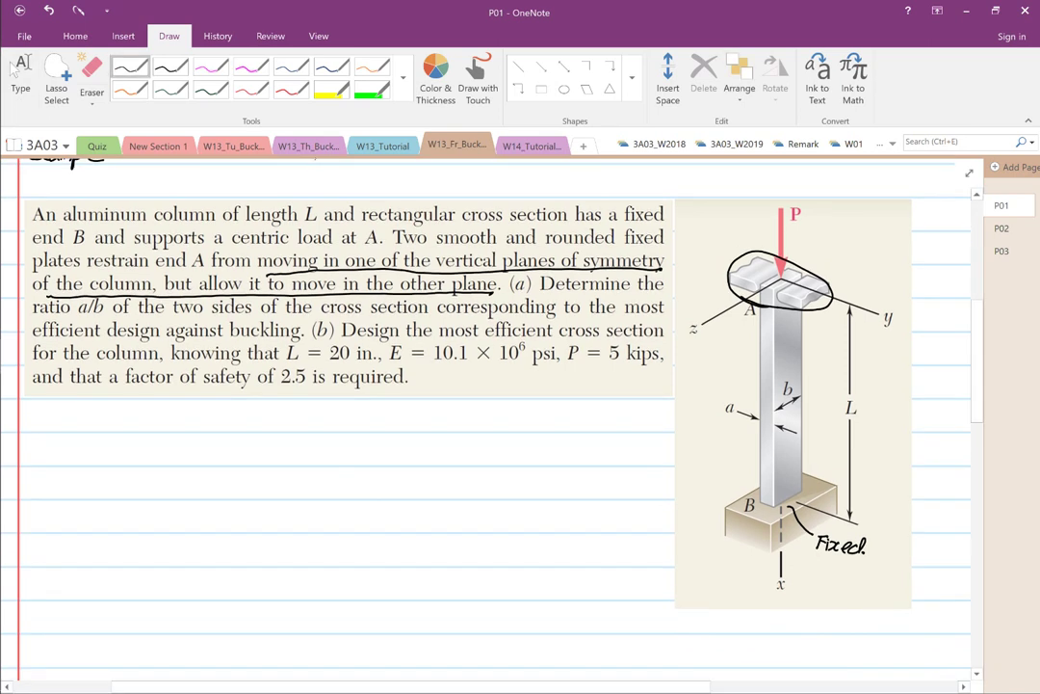
left_click_drag(625, 316, 665, 315)
left_click_drag(32, 336, 301, 335)
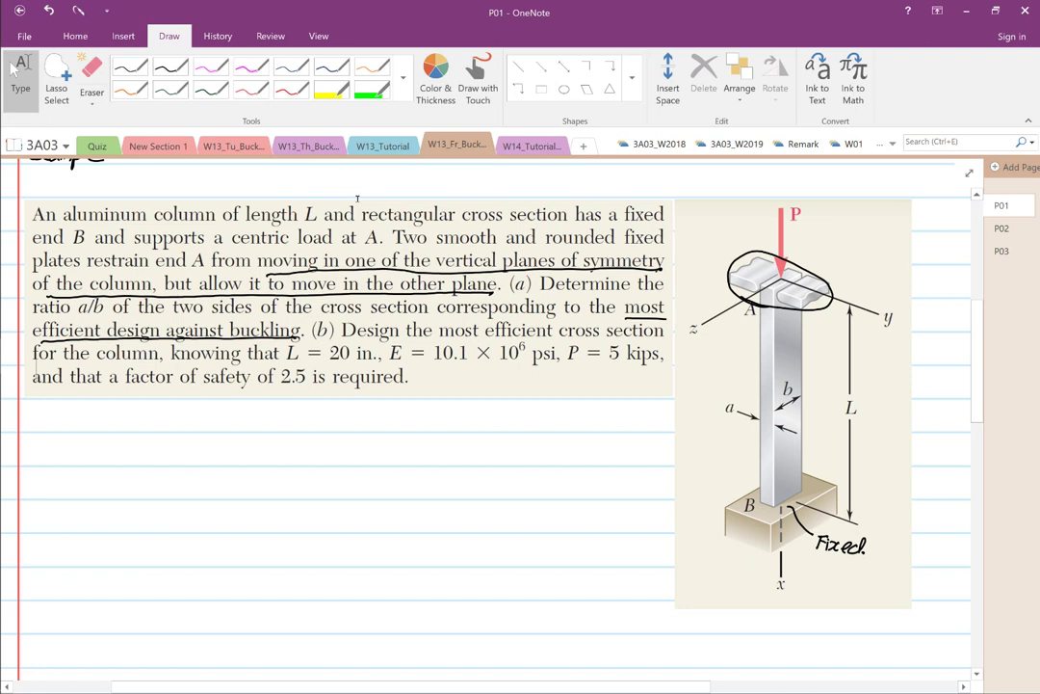
right_click(715, 397)
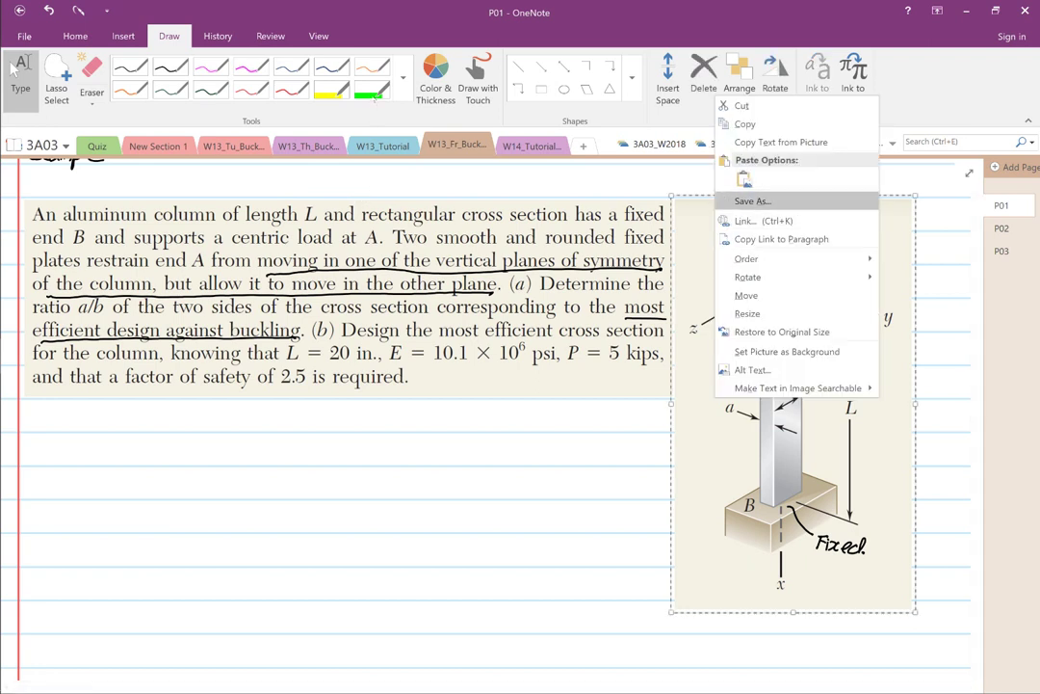
left_click(744, 125)
scroll(738, 265, "down", 2)
key("ctrl+v")
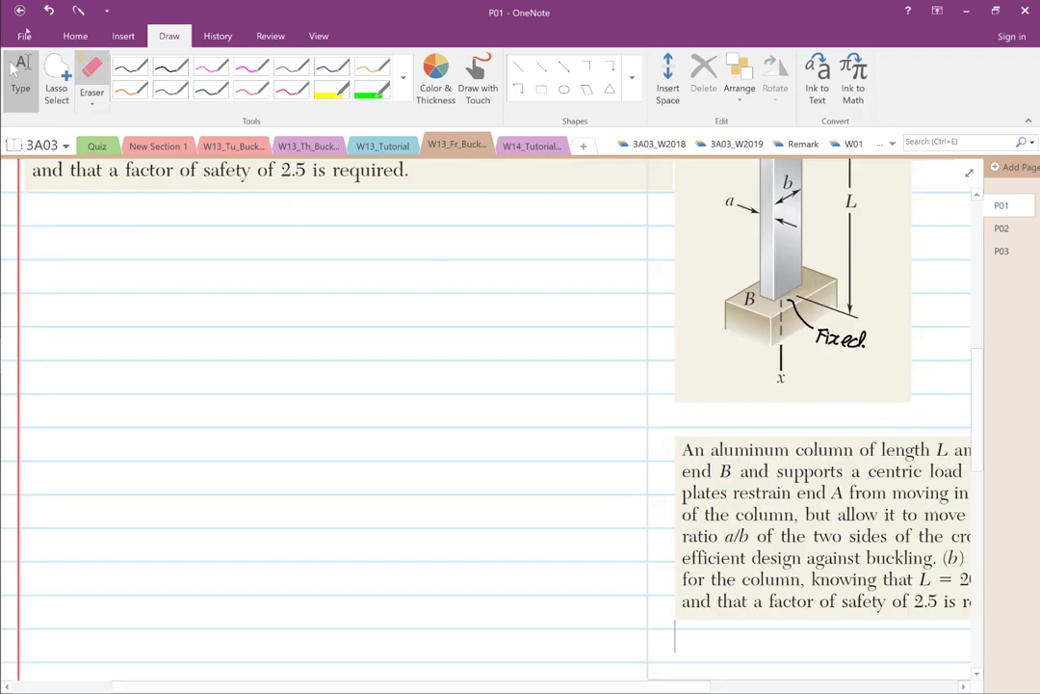
left_click(49, 11)
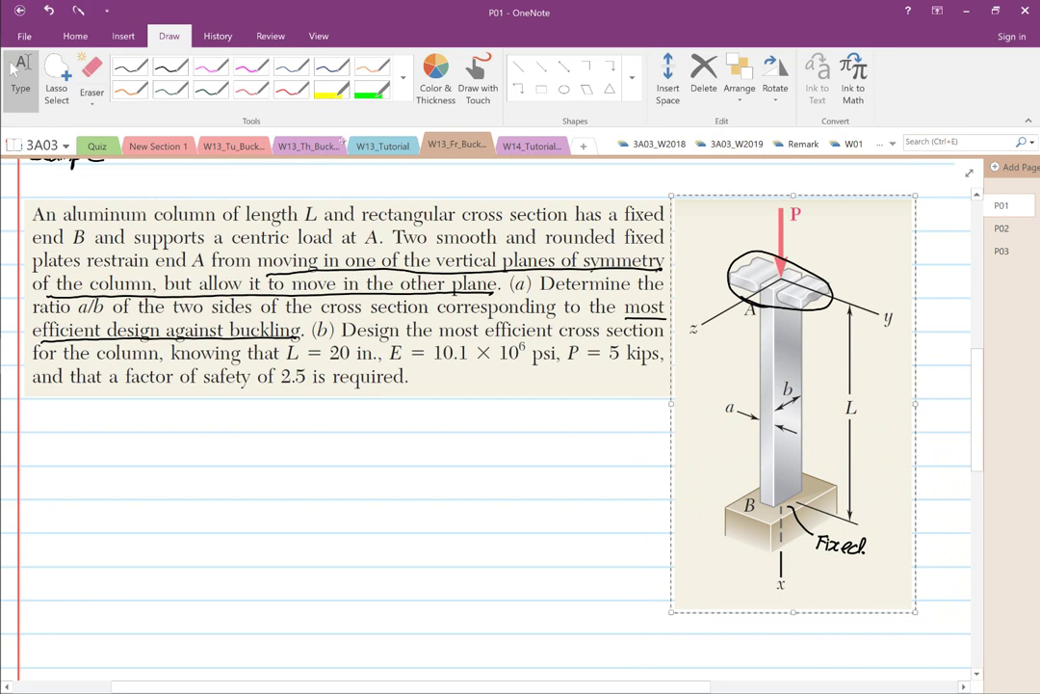
Paste a copy of the column figure below the problem text, shrink it to about half size and place it near the margin line.
right_click(691, 278)
left_click(720, 304)
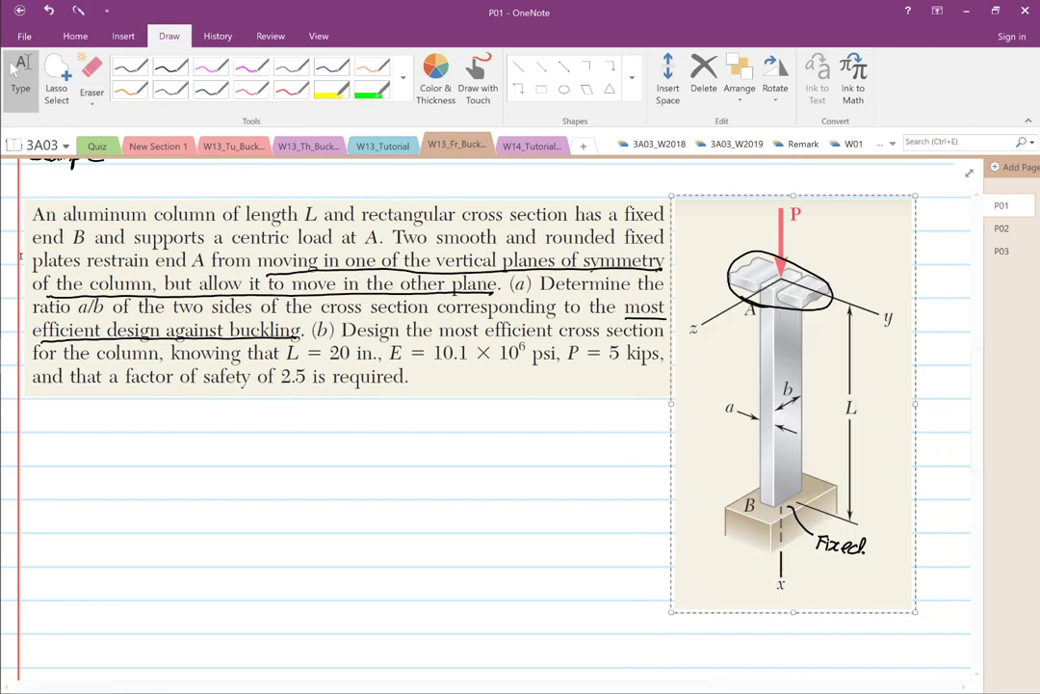
right_click(88, 488)
left_click(118, 552)
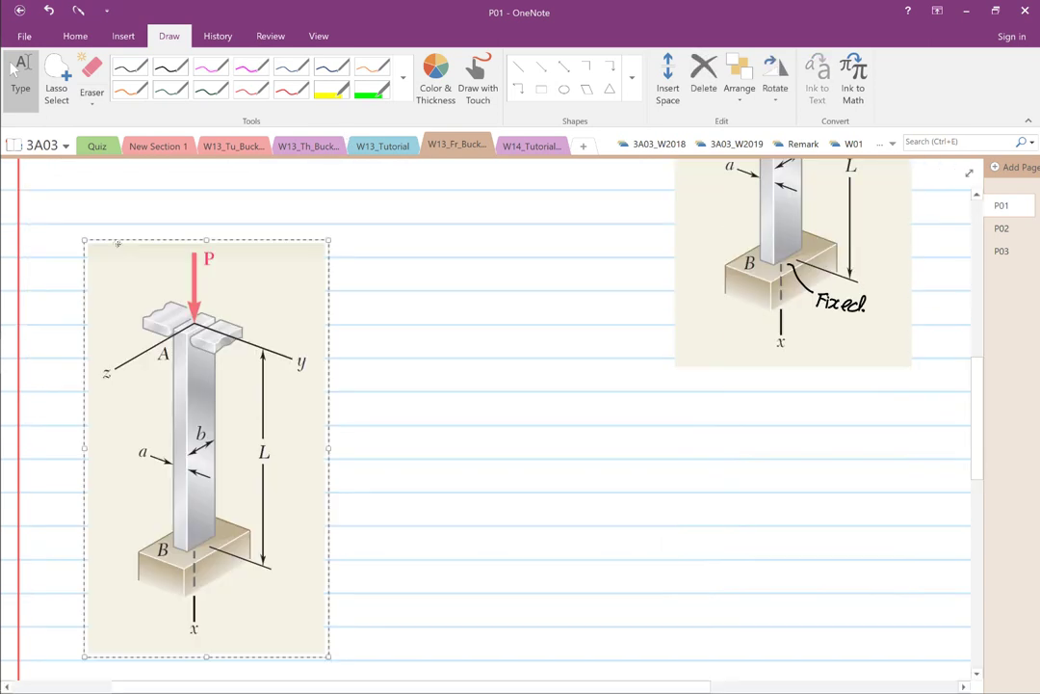
left_click_drag(329, 657, 218, 466)
left_click_drag(165, 396, 116, 541)
left_click(330, 333)
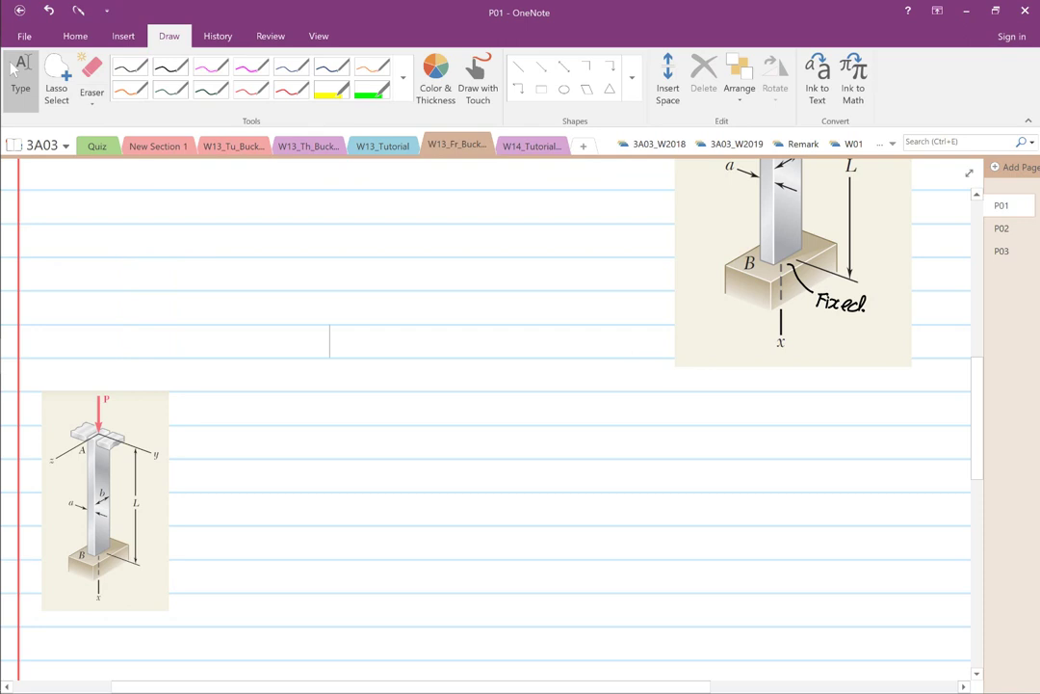
Handwrite the heading "XY-plane." in black ink beside the small column figure.
scroll(486, 419, "up", 2)
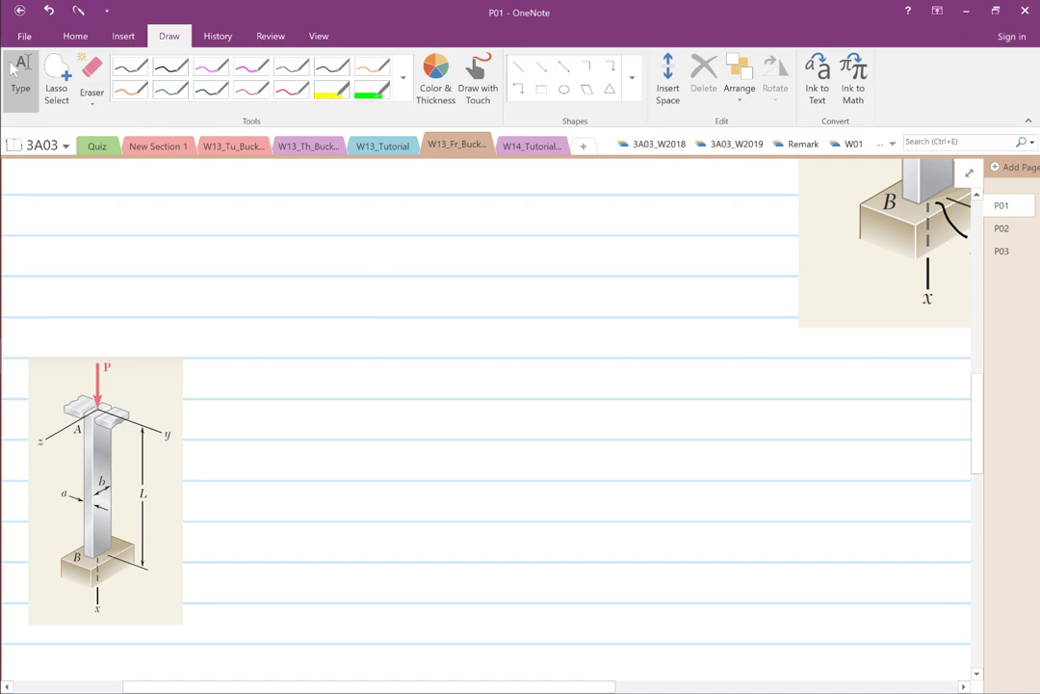
left_click(130, 68)
mouse_move(242, 373)
left_mouse_down()
mouse_move(232, 395)
mouse_move(260, 384)
mouse_move(258, 395)
left_mouse_up()
mouse_move(266, 385)
left_mouse_down()
mouse_move(276, 384)
mouse_move(281, 405)
mouse_move(286, 395)
mouse_move(331, 395)
left_mouse_up()
left_click_drag(333, 390, 341, 394)
left_click(345, 392)
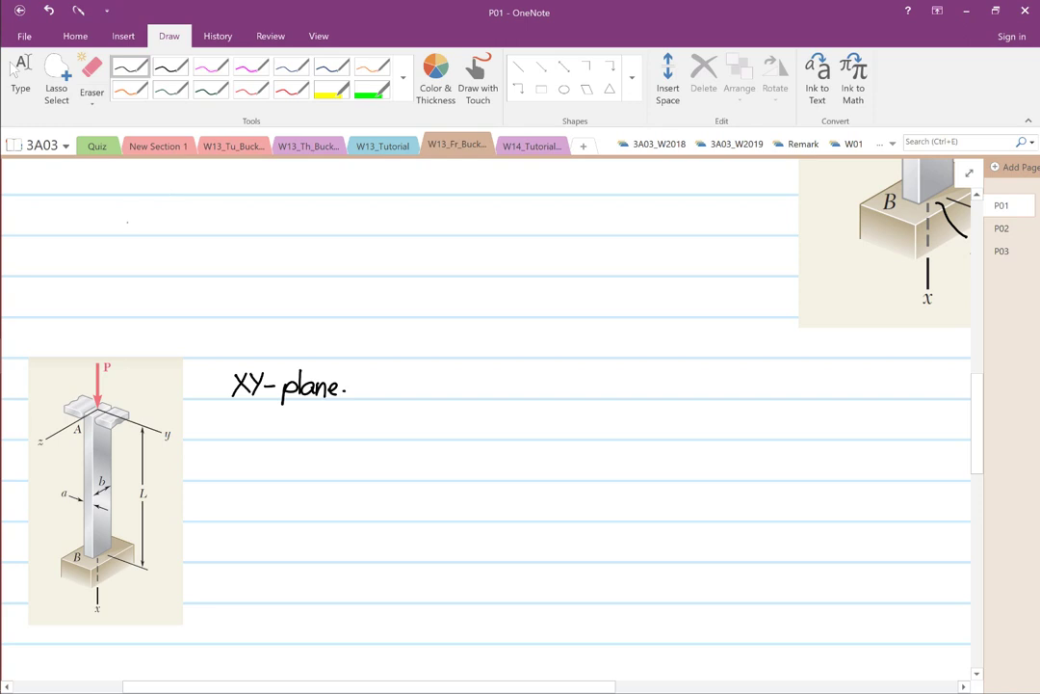
Sketch coordinate axes below the XY-plane heading, with y horizontal, x pointing down and a curved rotation arrow labelled Rz.
mouse_move(248, 438)
left_mouse_down()
mouse_move(296, 442)
mouse_move(246, 449)
mouse_move(247, 481)
mouse_move(252, 474)
left_mouse_up()
left_click_drag(306, 436, 312, 451)
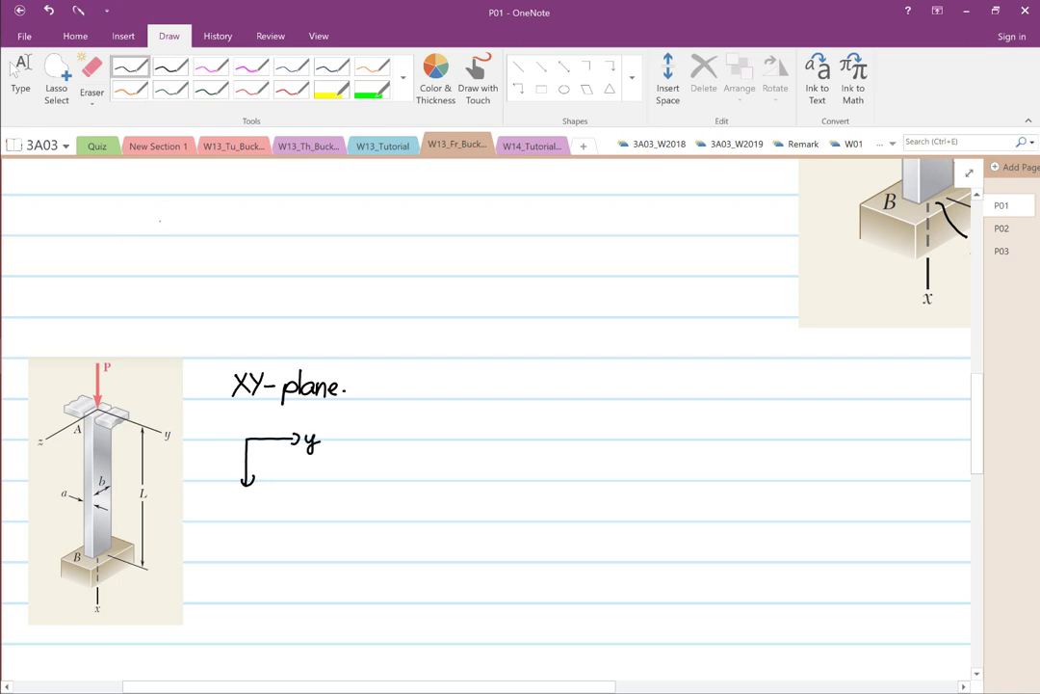
left_click_drag(242, 490, 253, 503)
left_click_drag(251, 490, 241, 503)
left_click_drag(255, 466, 279, 451)
left_click_drag(278, 458, 276, 472)
left_click_drag(278, 459, 287, 473)
left_click_drag(288, 463, 297, 473)
left_click(301, 470)
Draw the column as a tall narrow rectangle beside the axes, with a hatched ground support at its base labelled with a circled B.
scroll(482, 385, "down", 2)
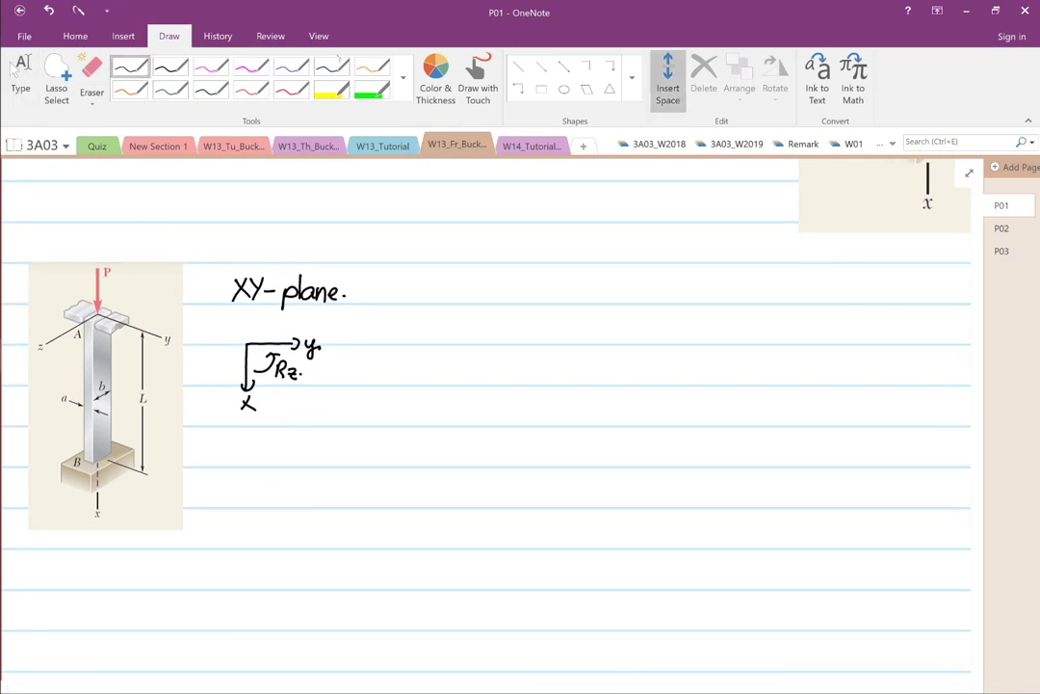
left_click(541, 89)
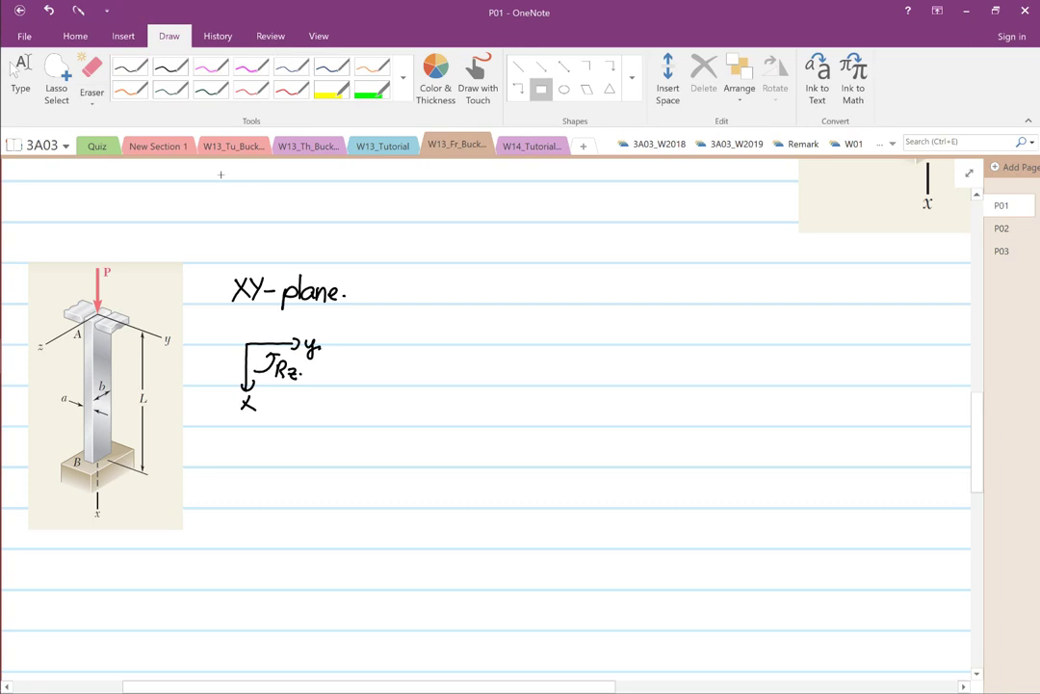
mouse_move(443, 343)
left_mouse_down()
mouse_move(485, 455)
mouse_move(472, 546)
left_mouse_up()
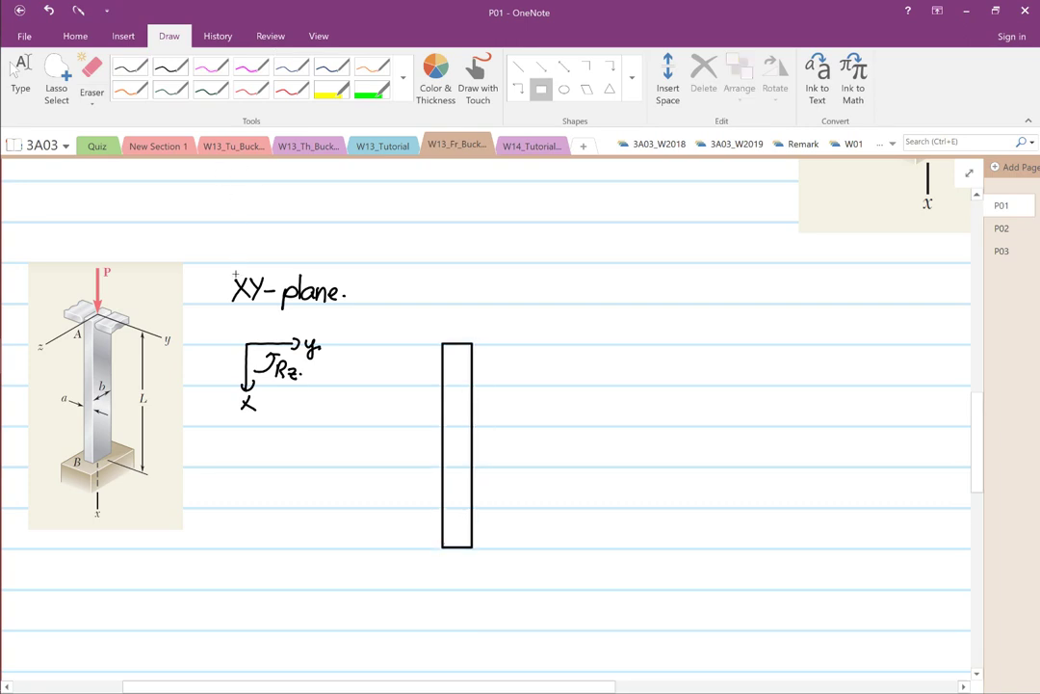
mouse_move(427, 548)
left_mouse_down()
mouse_move(495, 547)
mouse_move(433, 561)
mouse_move(449, 561)
left_mouse_up()
mouse_move(466, 549)
left_mouse_down()
mouse_move(458, 561)
mouse_move(501, 549)
mouse_move(500, 557)
mouse_move(504, 537)
left_mouse_up()
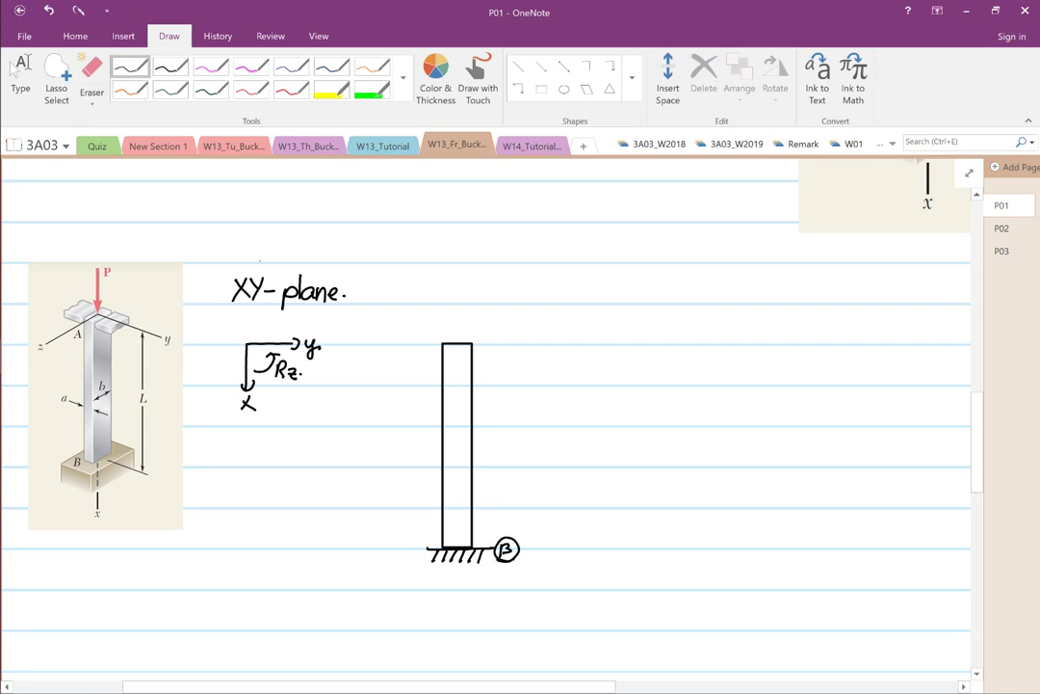
Draw a flat plate on each side of the column's upper end, move both against the column, and label that end with a circled A.
mouse_move(384, 342)
left_mouse_down()
mouse_move(436, 345)
mouse_move(398, 354)
mouse_move(383, 343)
left_mouse_up()
mouse_move(517, 342)
left_mouse_down()
mouse_move(481, 351)
mouse_move(520, 343)
left_mouse_up()
left_click(16, 69)
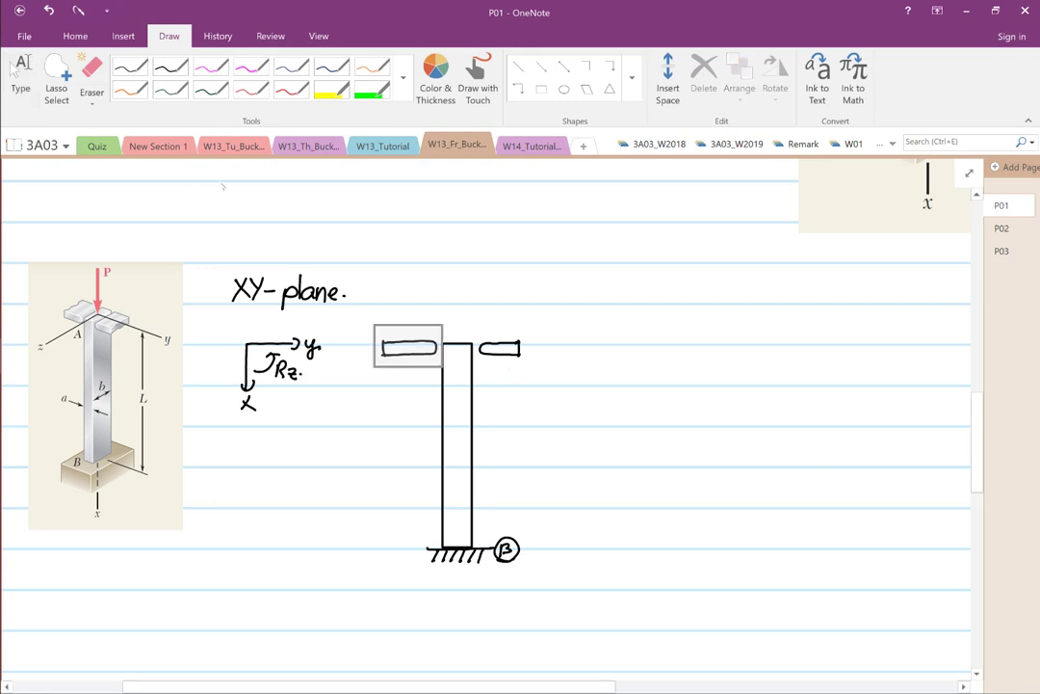
left_click(399, 348)
mouse_move(420, 353)
left_mouse_down()
mouse_move(483, 341)
mouse_move(536, 363)
mouse_move(484, 353)
mouse_move(458, 307)
left_mouse_up()
left_click(470, 329)
left_click(597, 372)
left_click(130, 68)
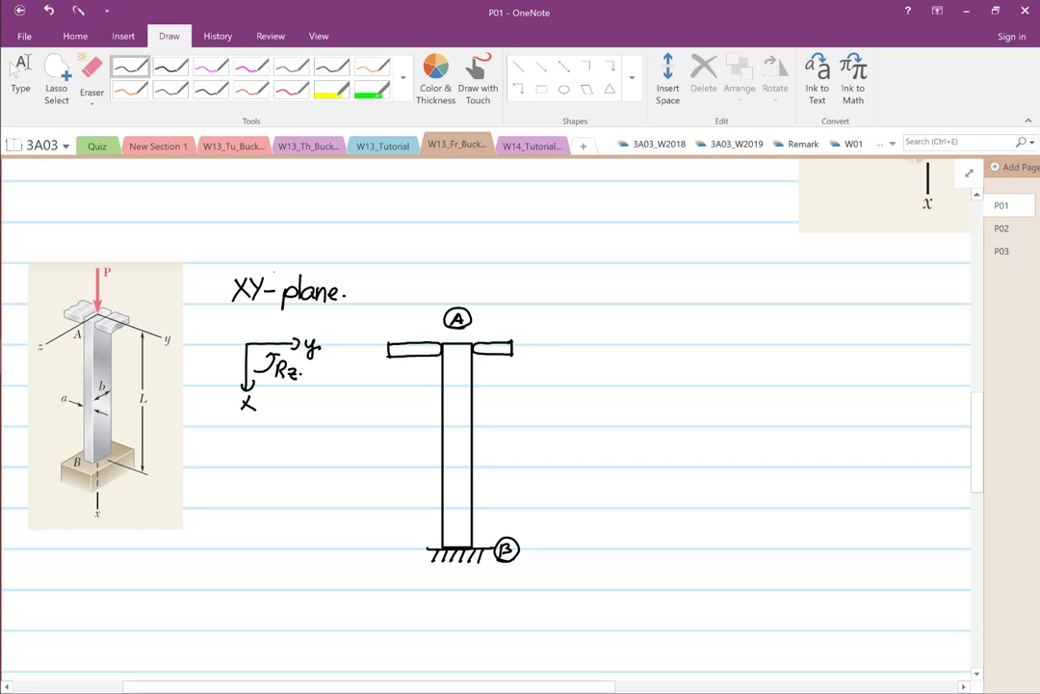
Handwrite the support types beside the column sketch: "Fixed." at end B and "Pinned." at end A.
left_click_drag(542, 529, 541, 545)
left_click_drag(542, 529, 557, 533)
mouse_move(557, 535)
left_mouse_down()
mouse_move(580, 542)
mouse_move(594, 523)
left_mouse_up()
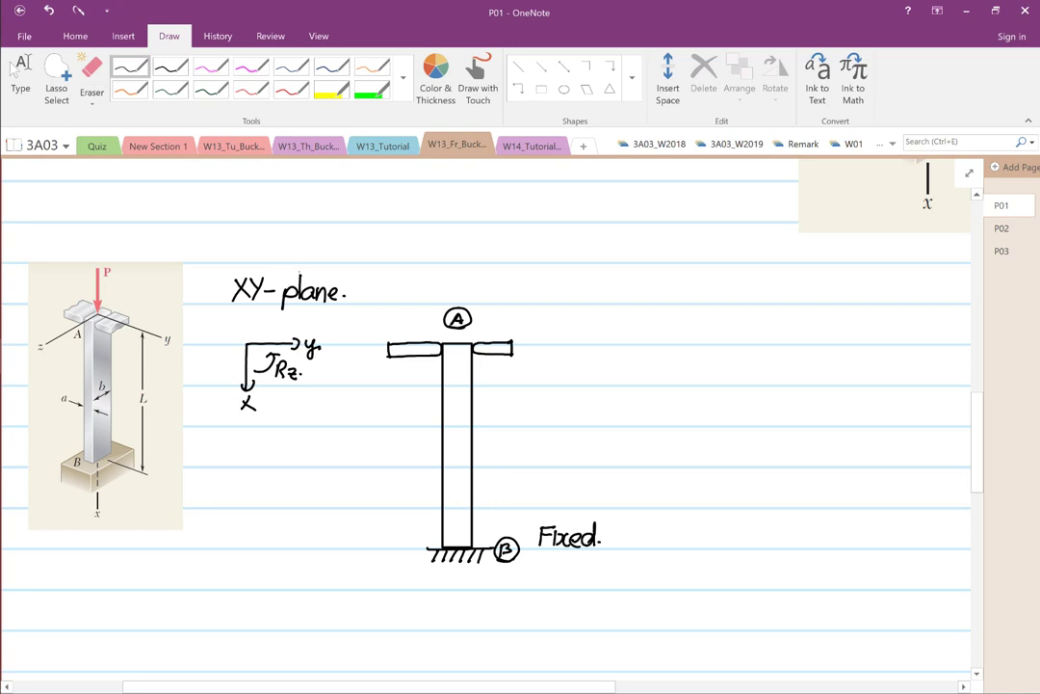
mouse_move(531, 323)
left_mouse_down()
mouse_move(531, 338)
mouse_move(578, 338)
mouse_move(587, 316)
left_mouse_up()
left_click(545, 325)
left_click(560, 336)
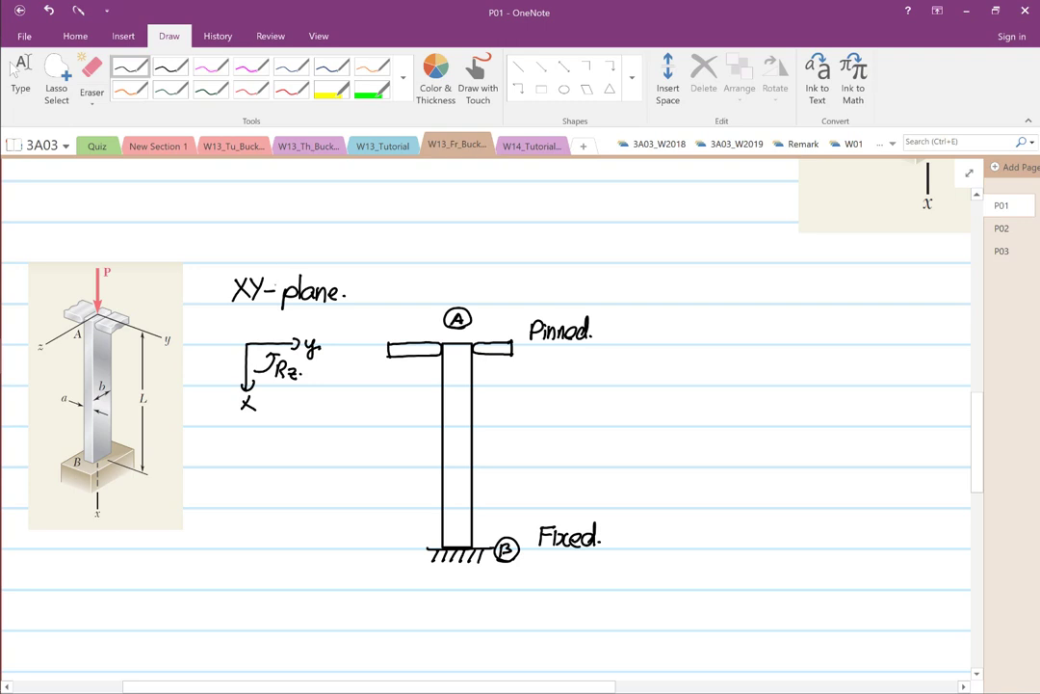
Write the boundary condition "x,y = 0" under the "Fixed." label at end B.
left_click_drag(539, 563, 543, 576)
mouse_move(559, 570)
left_mouse_down()
mouse_move(574, 565)
mouse_move(567, 584)
mouse_move(604, 562)
left_mouse_up()
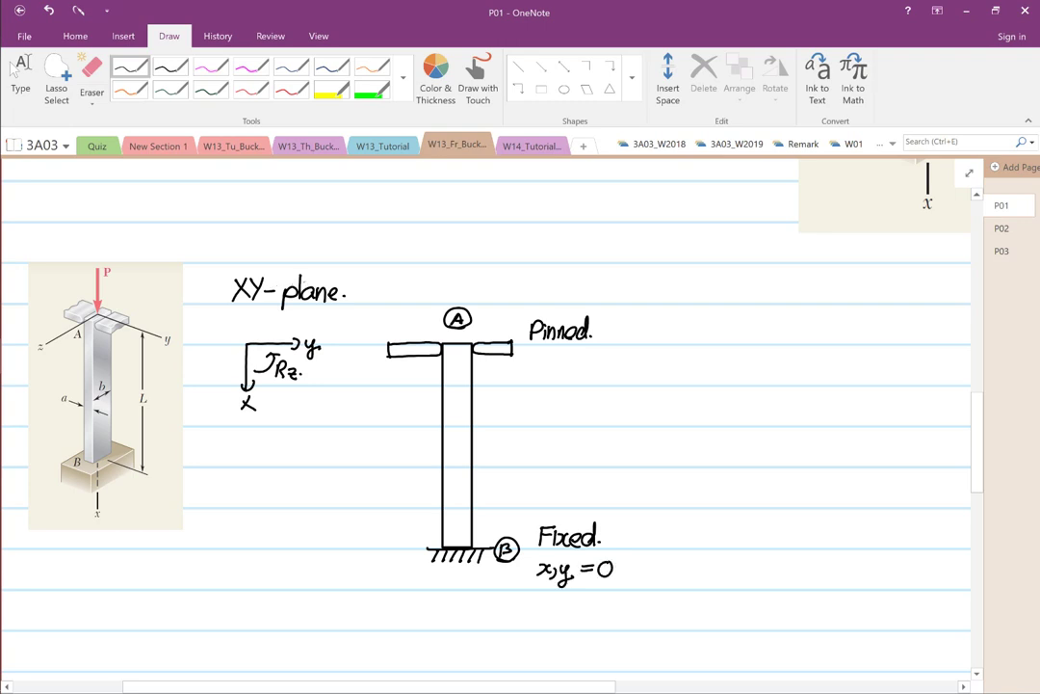